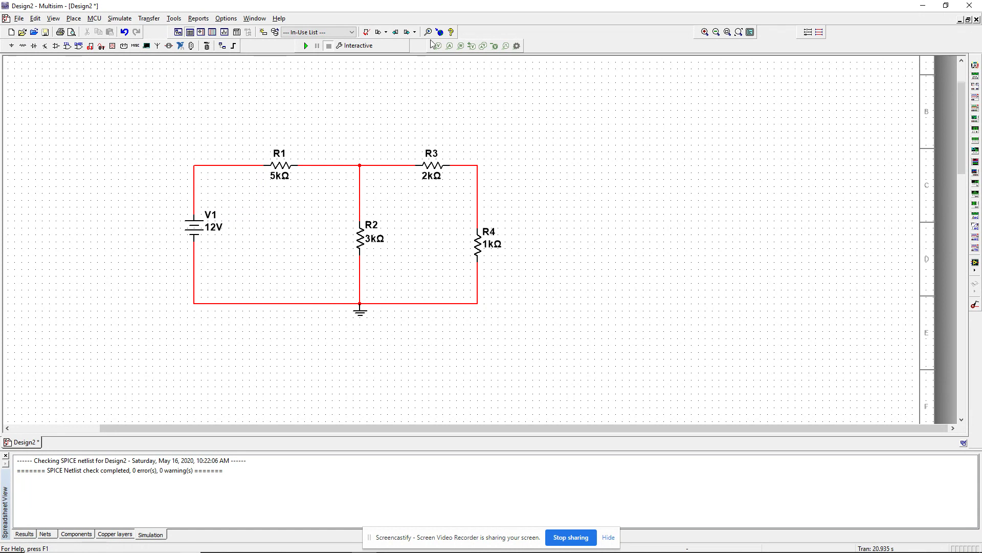
# Place current probe PR1 on R2's branch, reverse its direction, and move its reading box beside R2.
pyautogui.click(449, 45)
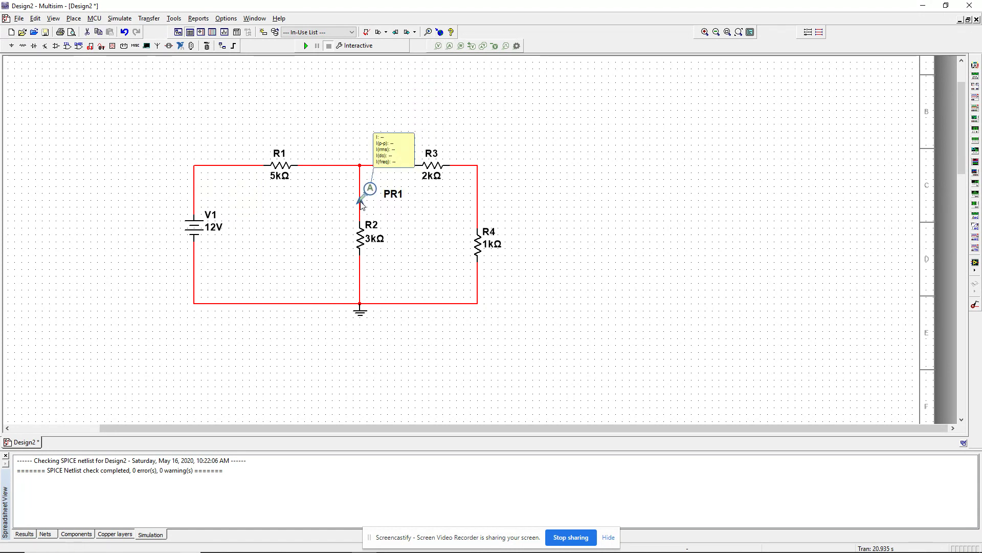
pyautogui.click(361, 203)
pyautogui.rightClick(371, 188)
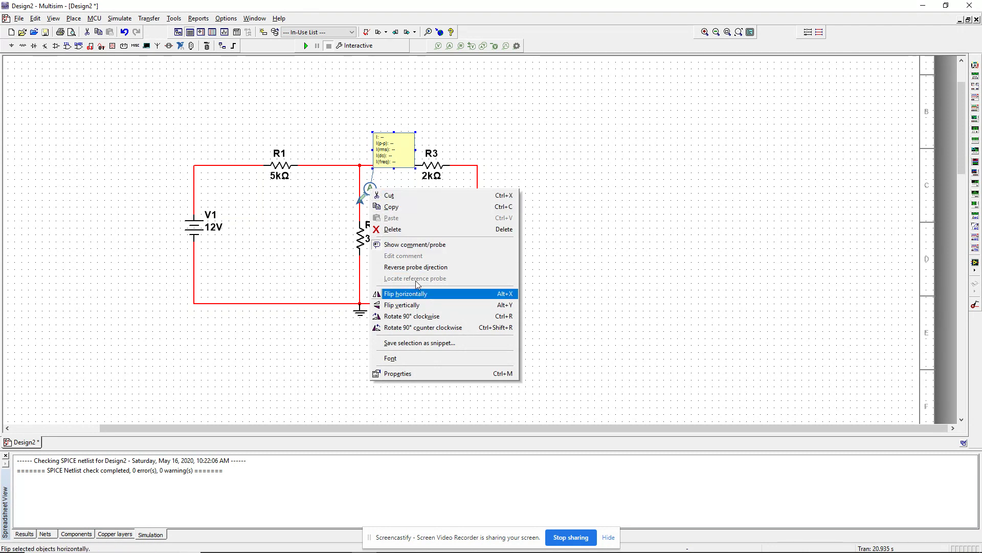
pyautogui.click(434, 268)
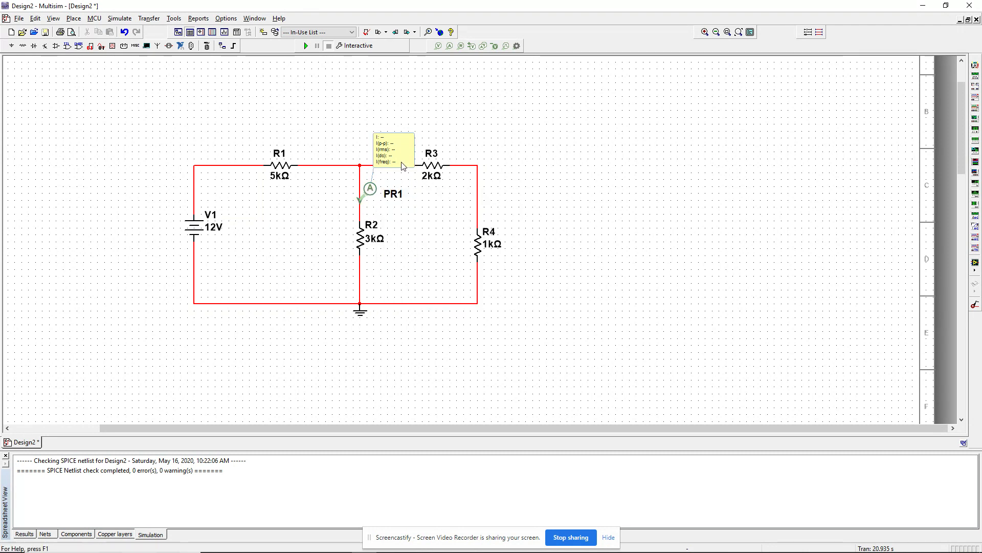
pyautogui.moveTo(404, 165); pyautogui.dragTo(305, 251)
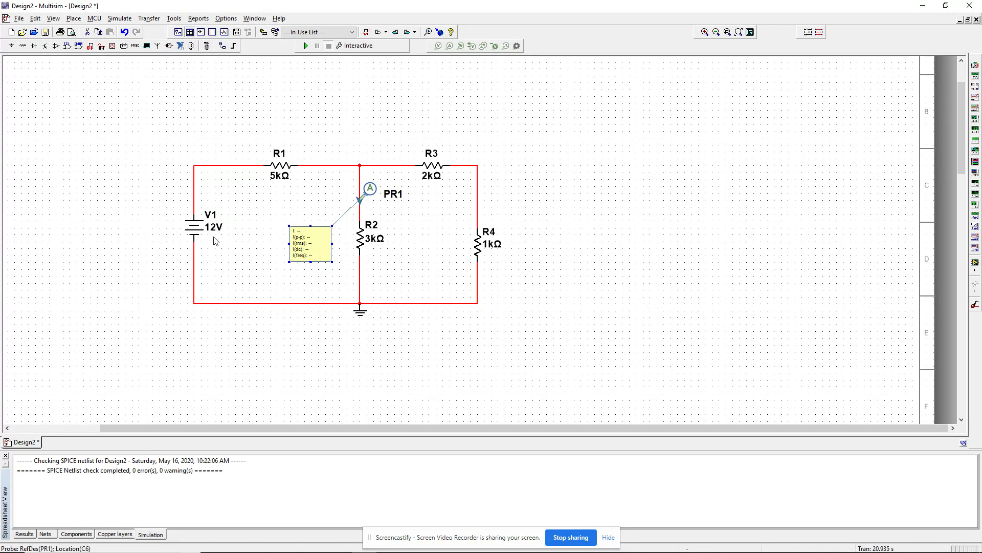
# Simulate with V1 at 12 V, then change V1 to 10 V and simulate again.
pyautogui.click(307, 46)
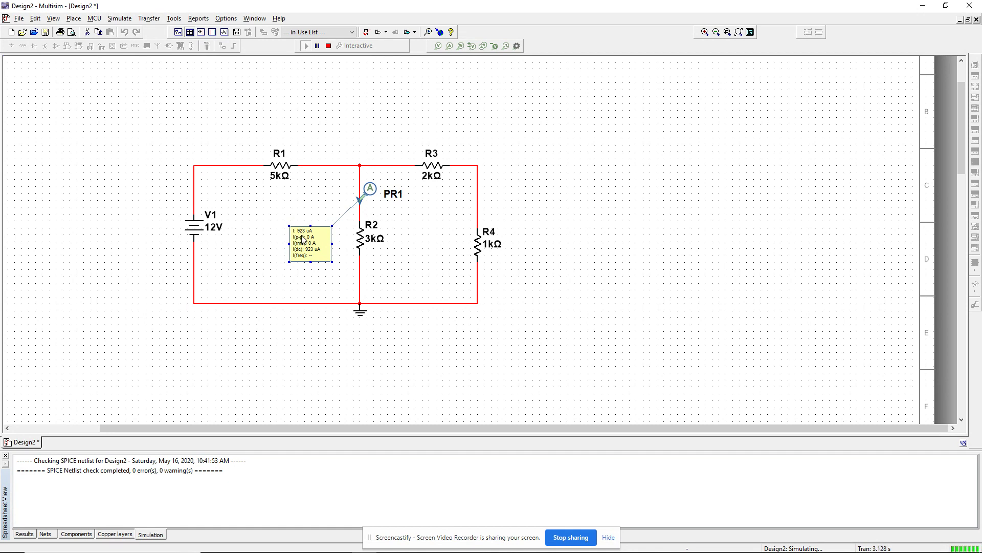
pyautogui.click(330, 46)
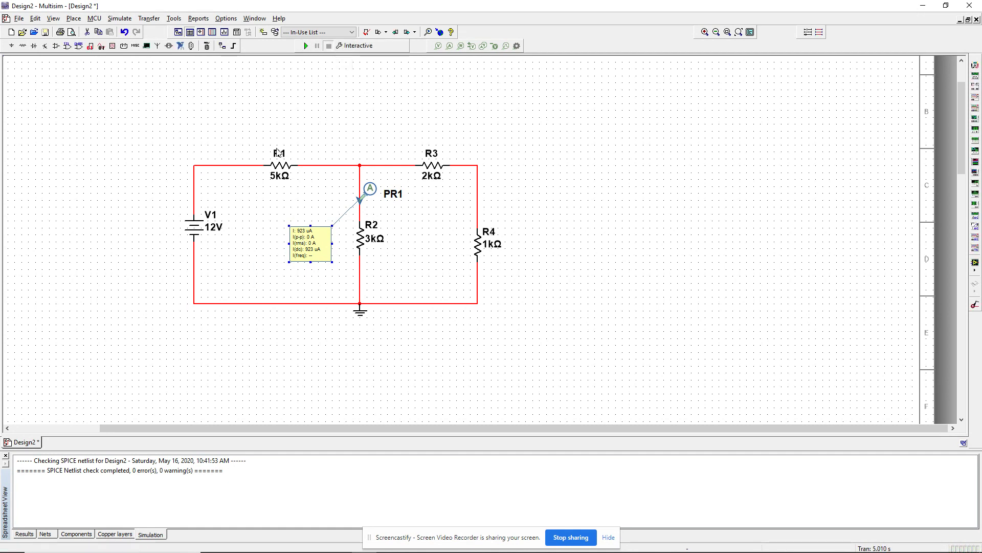
pyautogui.doubleClick(207, 231)
pyautogui.write('10')
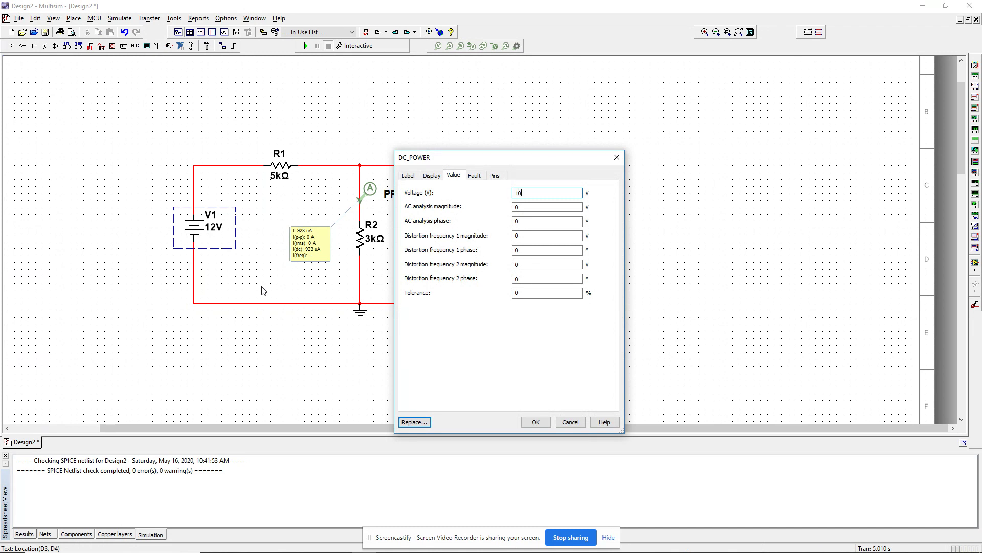
pyautogui.press('Return')
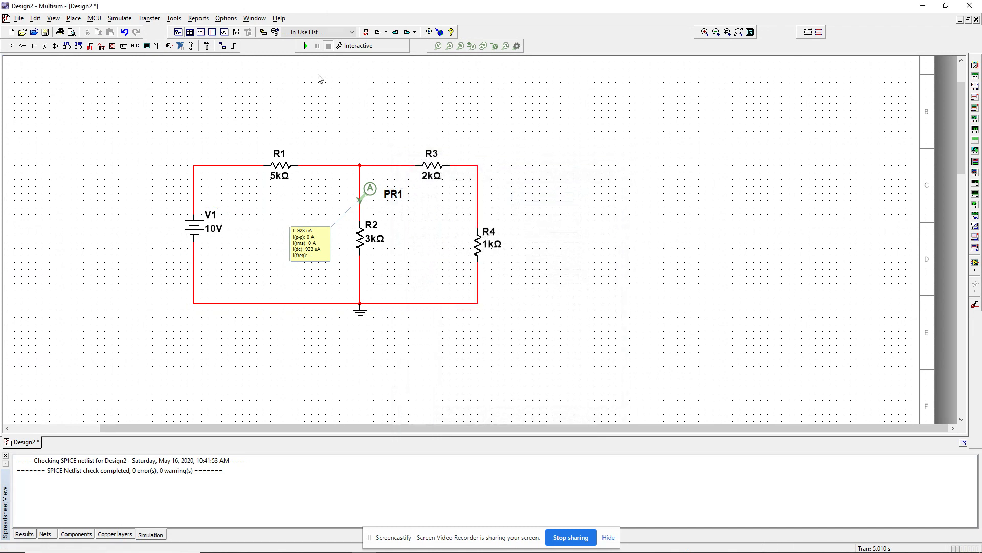
pyautogui.click(306, 46)
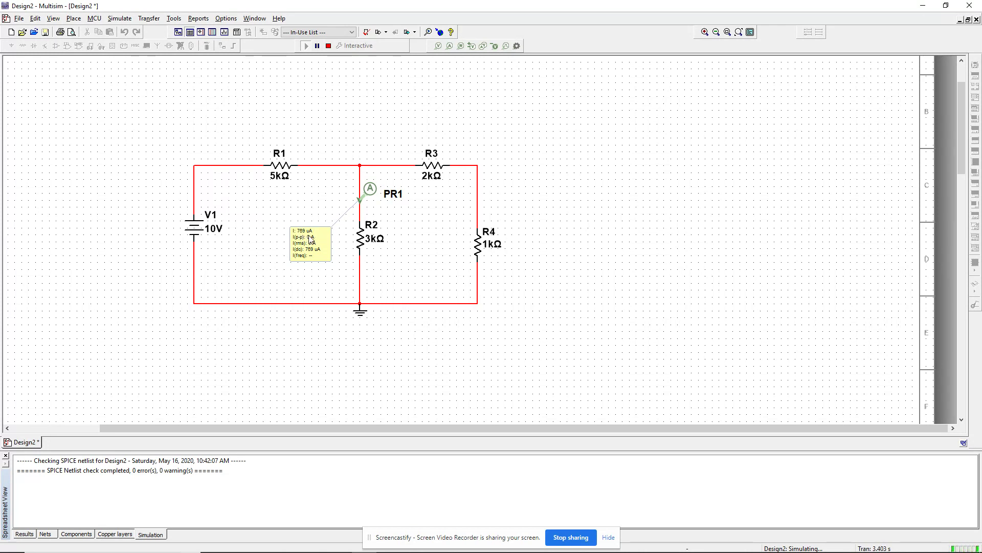
pyautogui.click(328, 45)
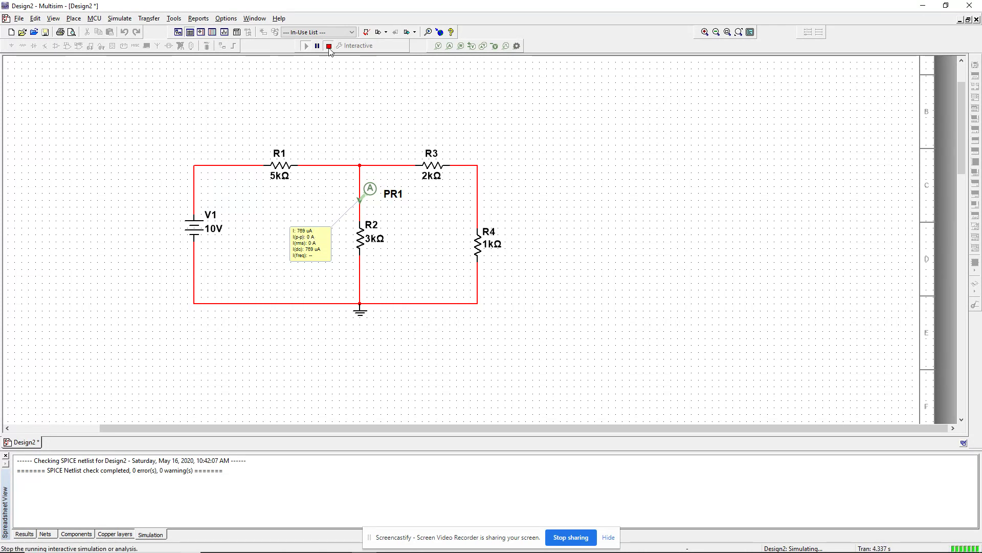
# Set V1 to 5 V and rerun the simulation so PR1 reads 385 uA.
pyautogui.click(220, 229)
pyautogui.doubleClick(220, 229)
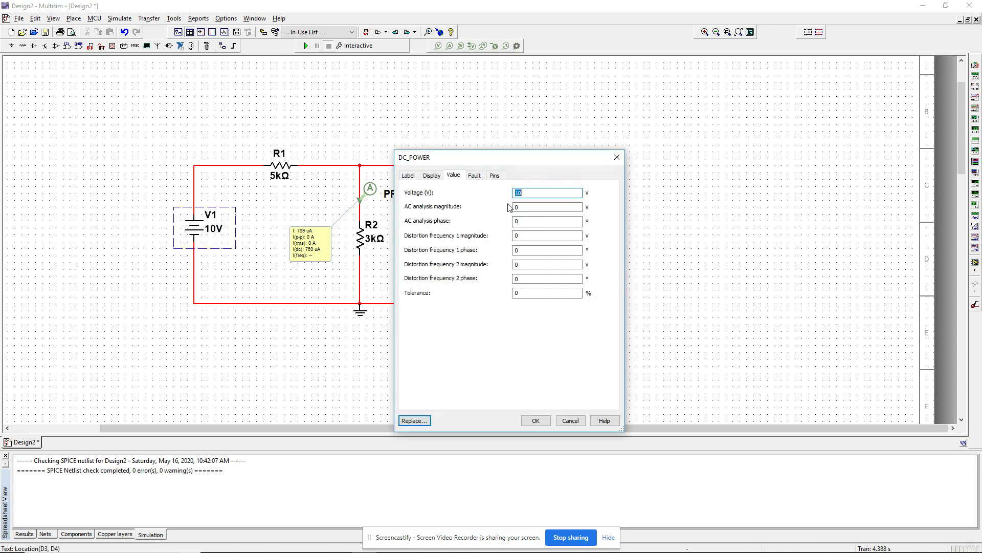
pyautogui.write('5')
pyautogui.press('Return')
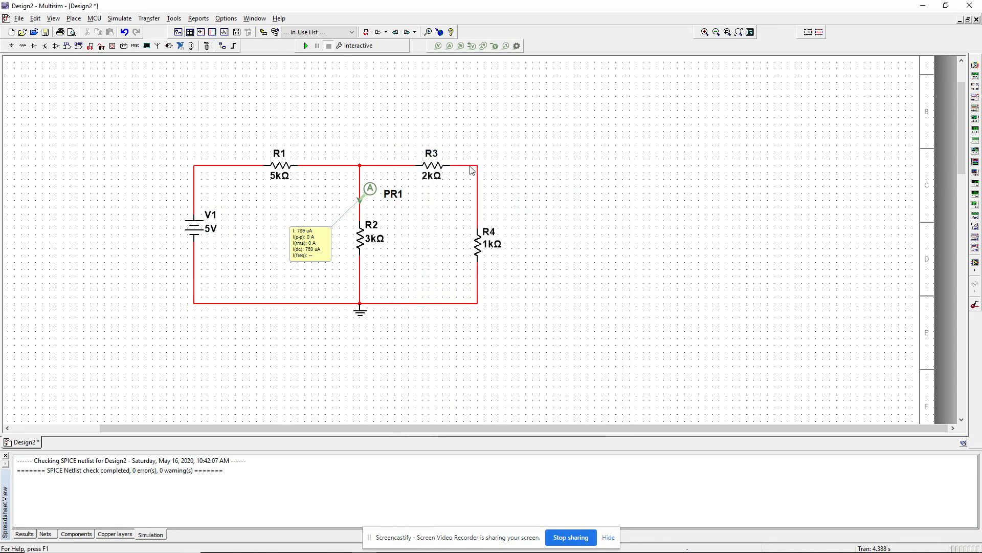
pyautogui.click(305, 45)
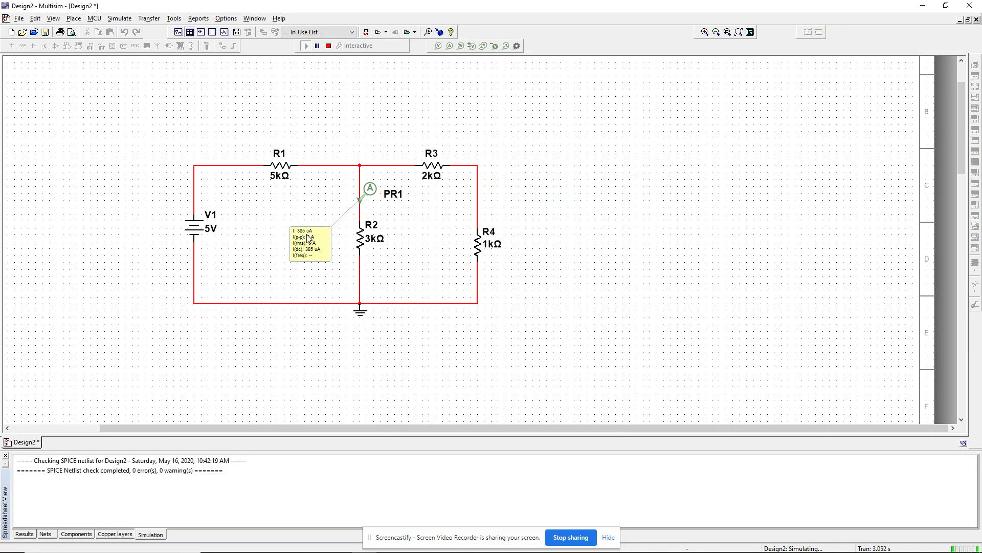
pyautogui.click(329, 46)
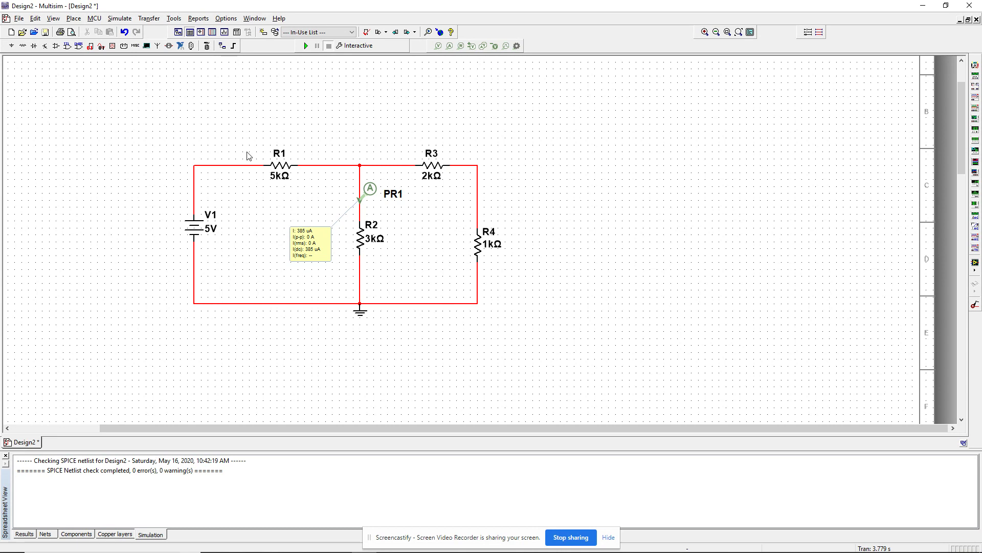
pyautogui.click(354, 46)
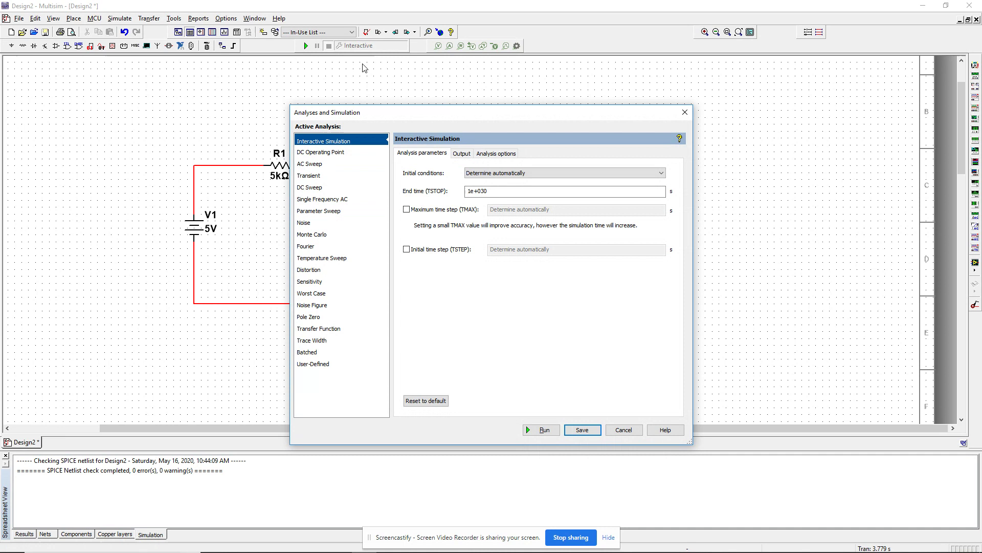
# Make DC Sweep the active analysis under Simulate > Analyses and simulation, with the dialog moved right of the circuit.
pyautogui.click(313, 187)
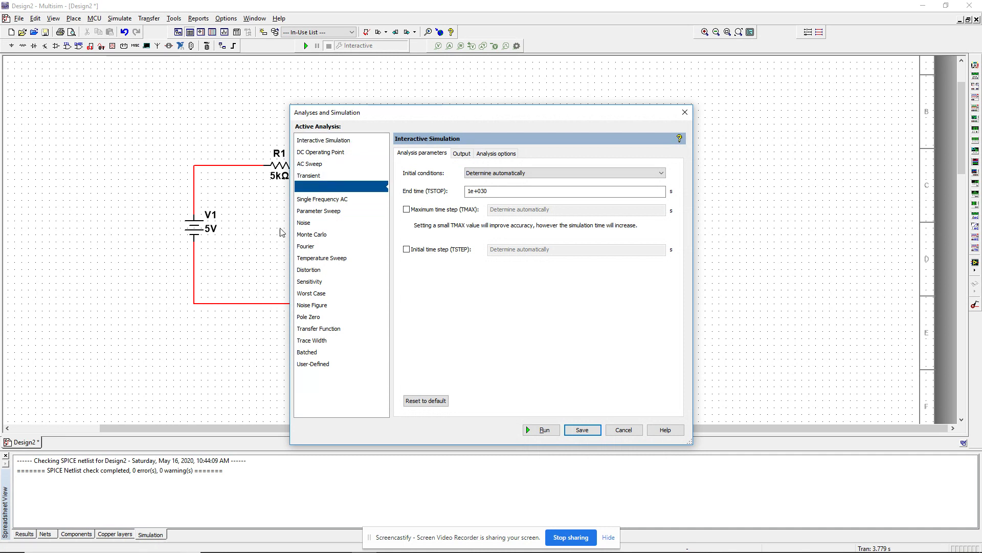
pyautogui.click(686, 112)
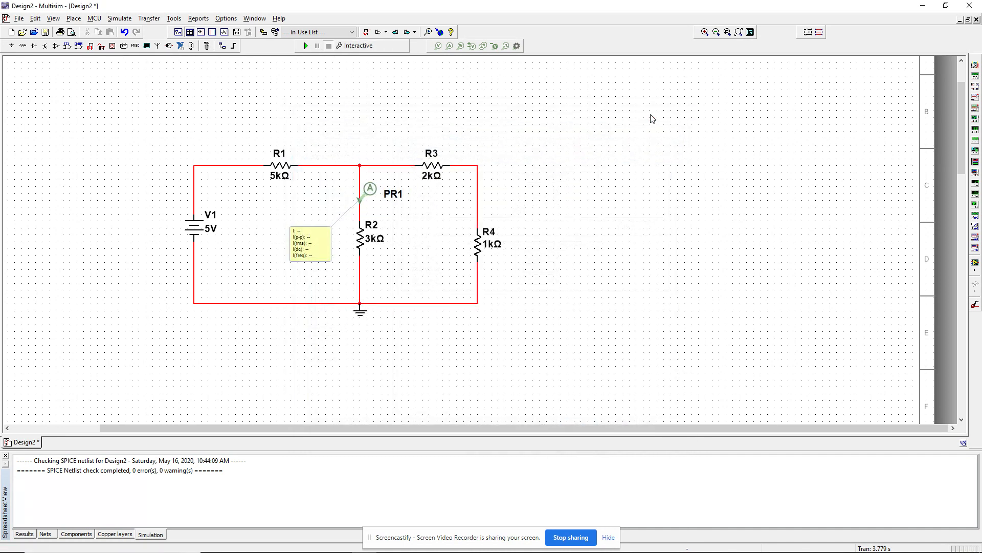
pyautogui.click(372, 47)
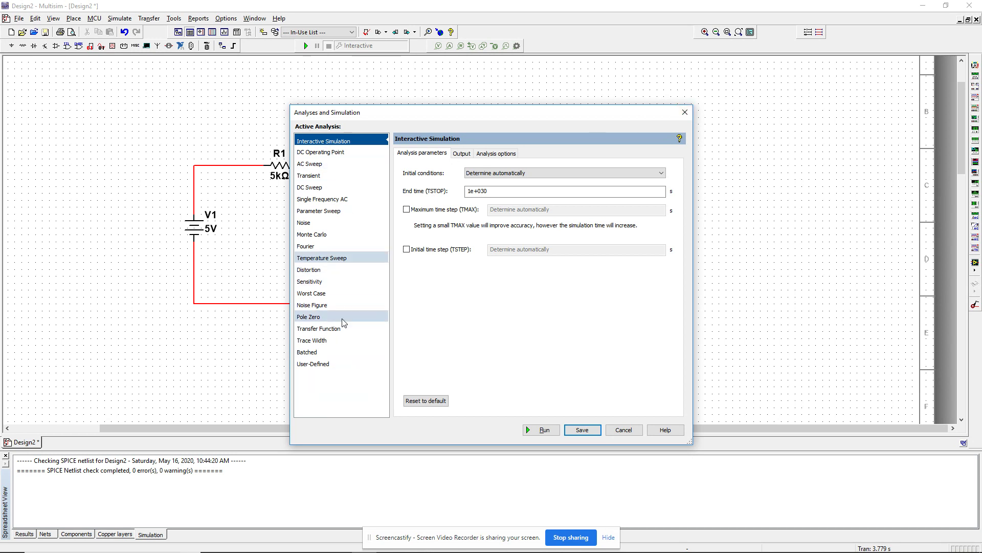
pyautogui.click(685, 112)
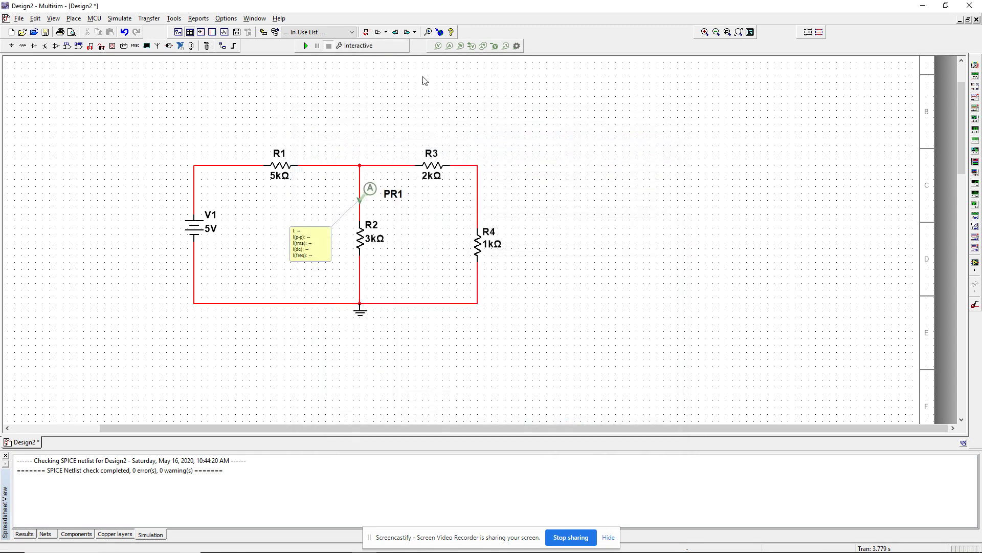
pyautogui.click(110, 19)
pyautogui.click(146, 70)
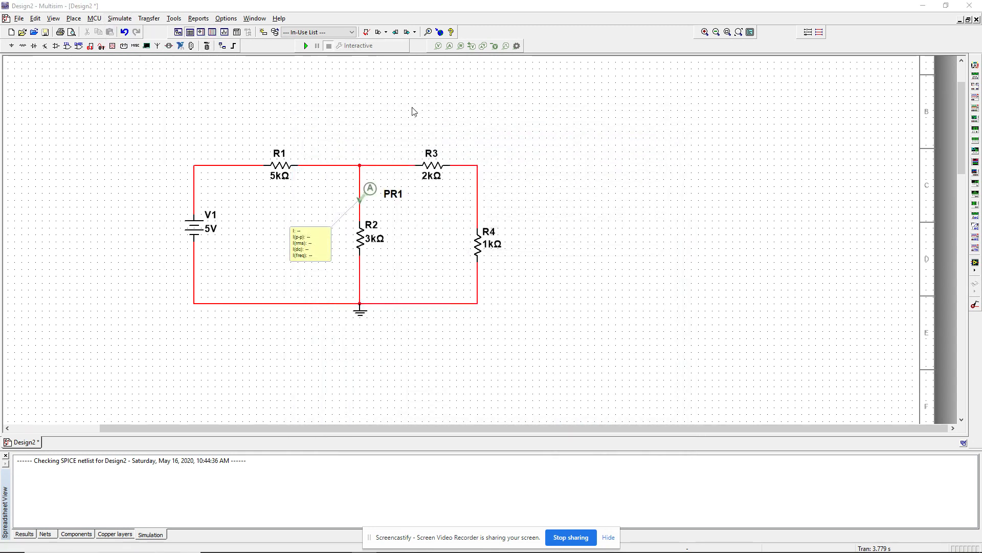
pyautogui.click(309, 187)
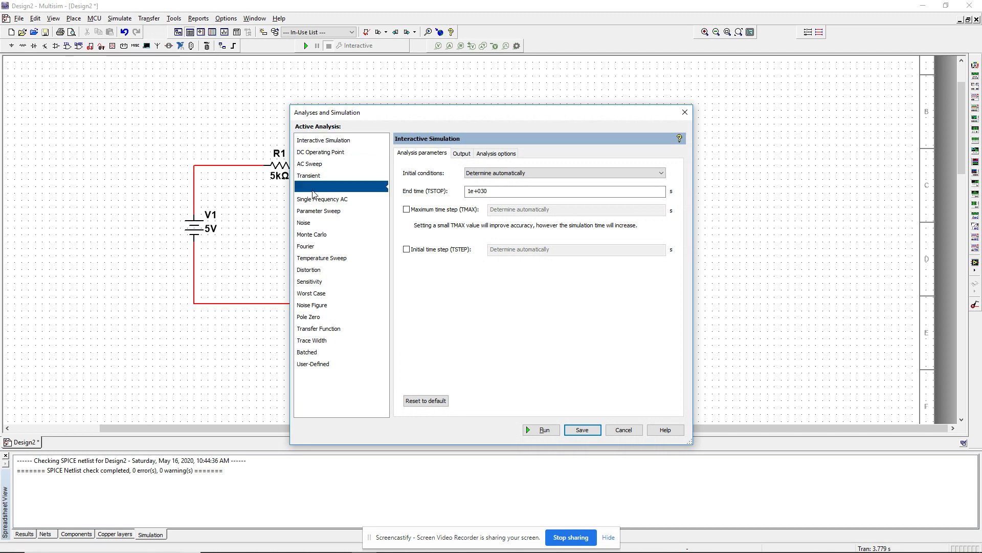
pyautogui.moveTo(453, 116); pyautogui.dragTo(677, 122)
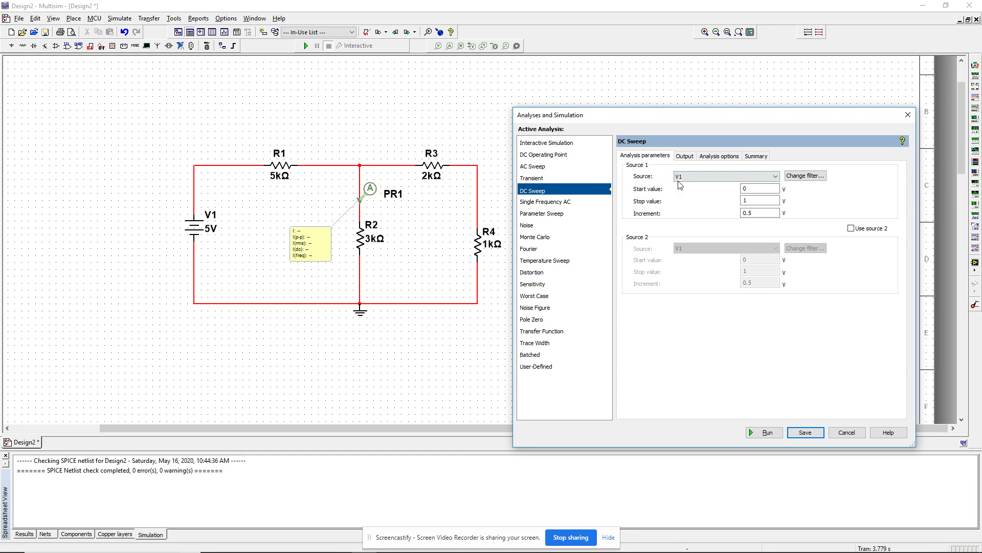
pyautogui.doubleClick(752, 201)
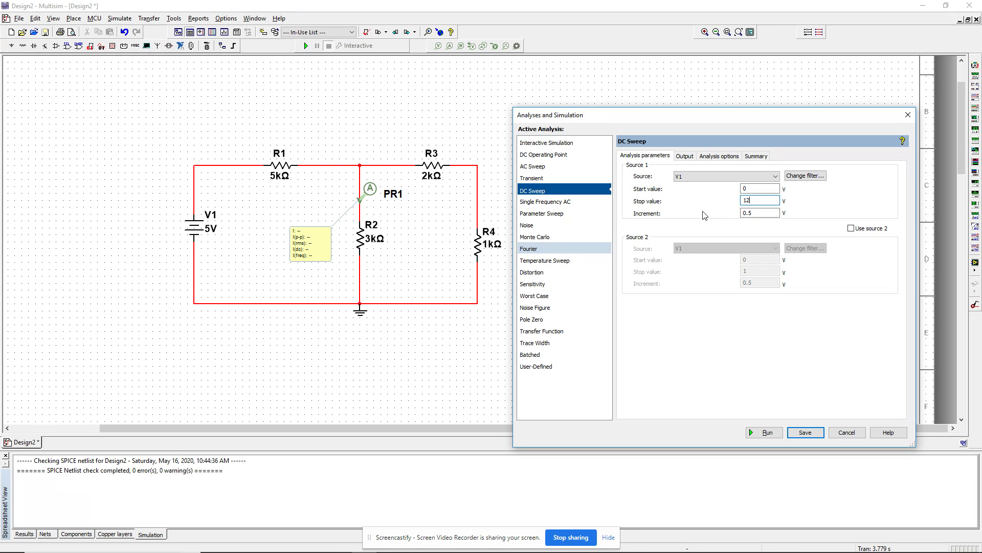
# Set the sweep's stop value to 12 V and move on to the 0.01 V increment.
pyautogui.press('Tab')
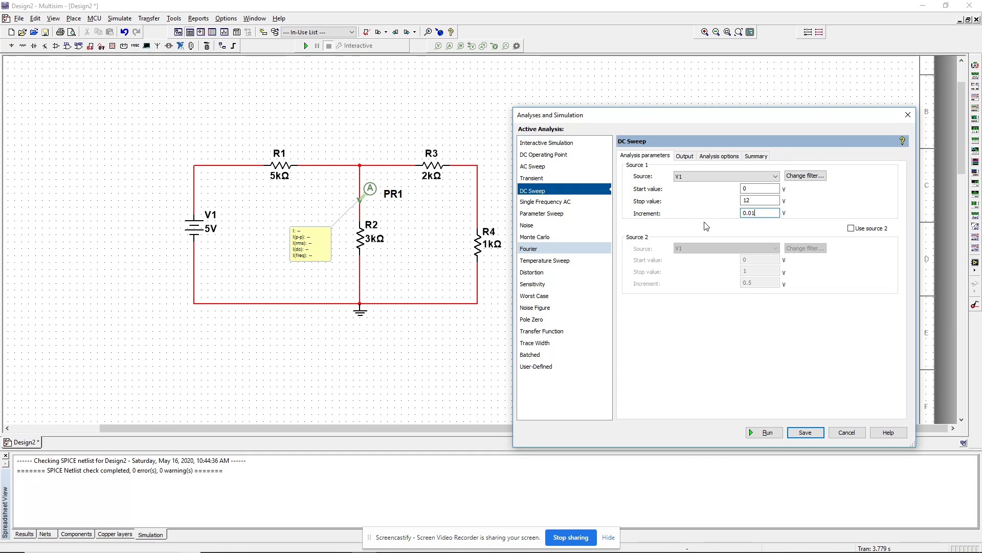
# Select the PR1 probe current as the output variable and run the DC sweep.
pyautogui.click(684, 156)
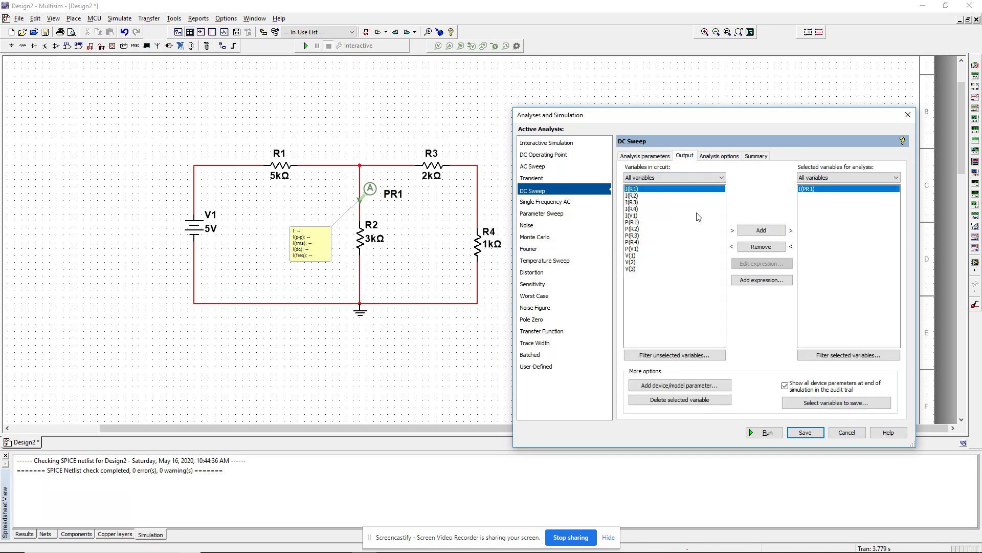
pyautogui.click(767, 433)
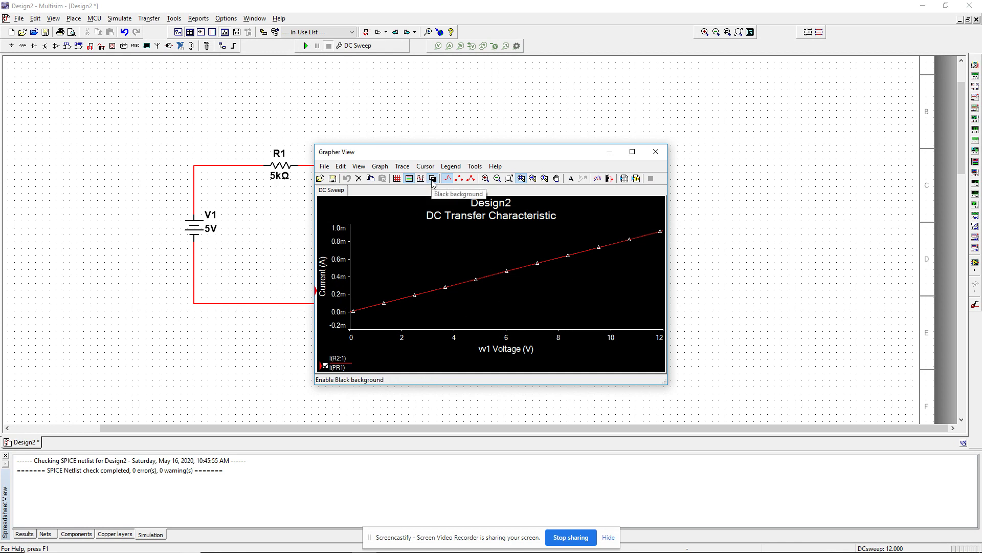
# Give the Grapher plot a white background and move the window so the whole circuit shows.
pyautogui.click(432, 180)
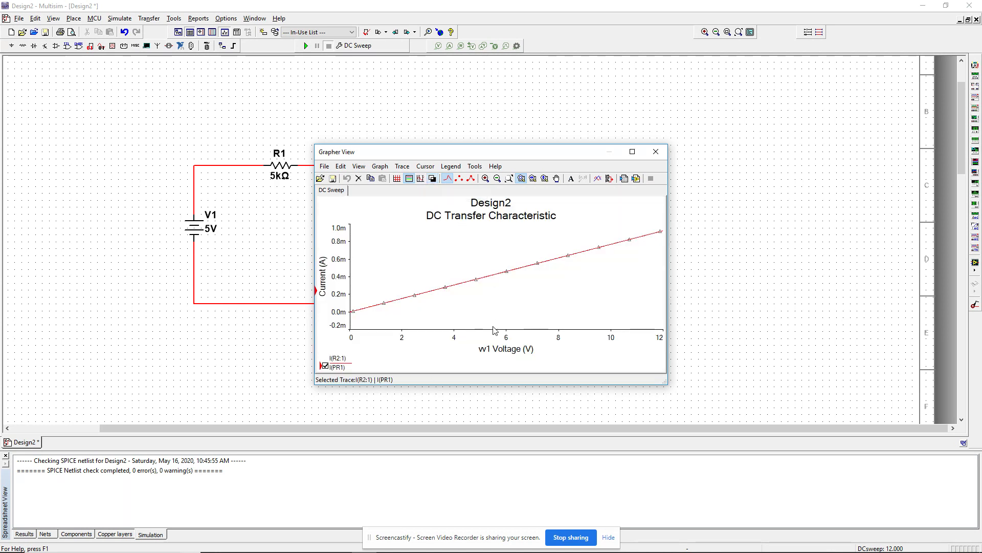
pyautogui.moveTo(535, 156); pyautogui.dragTo(715, 134)
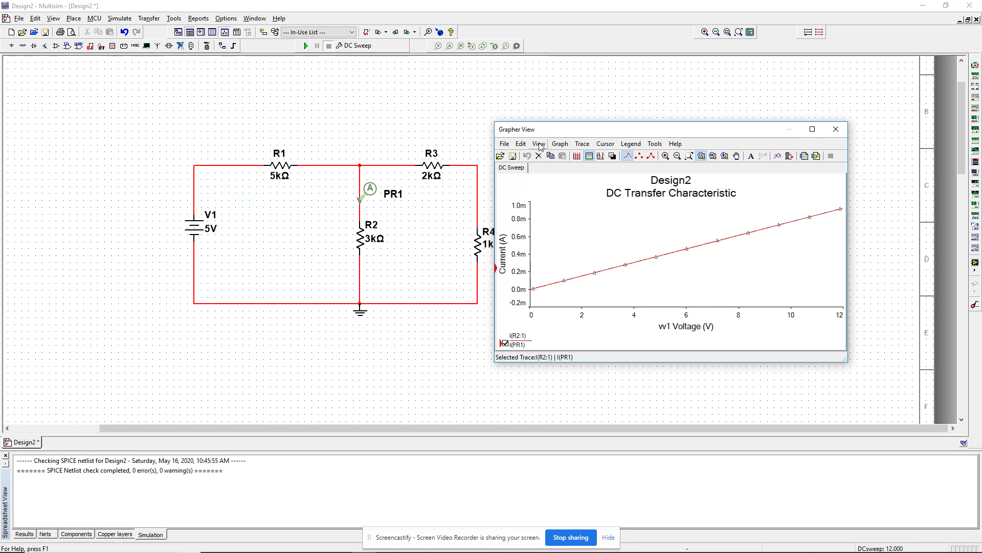
pyautogui.click(609, 145)
# Show the cursors and set cursor 1 to x = 6.5 V, reading 500 µA.
pyautogui.click(616, 156)
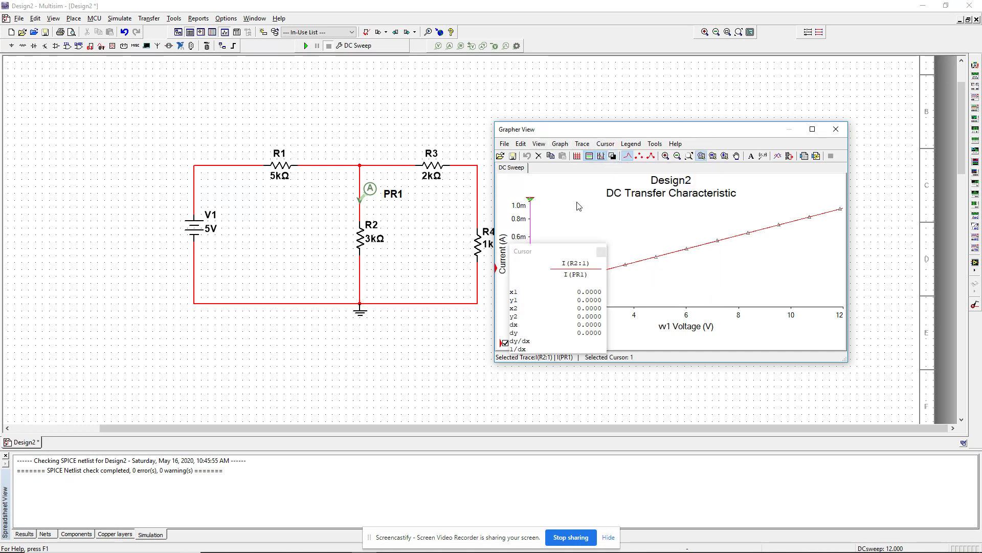
pyautogui.moveTo(531, 205); pyautogui.dragTo(591, 206)
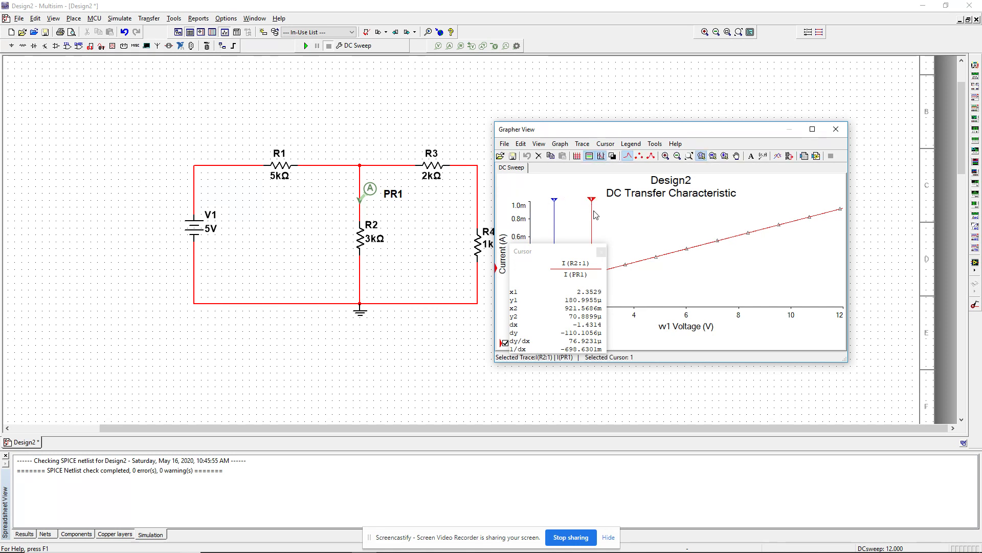
pyautogui.rightClick(593, 213)
pyautogui.click(621, 216)
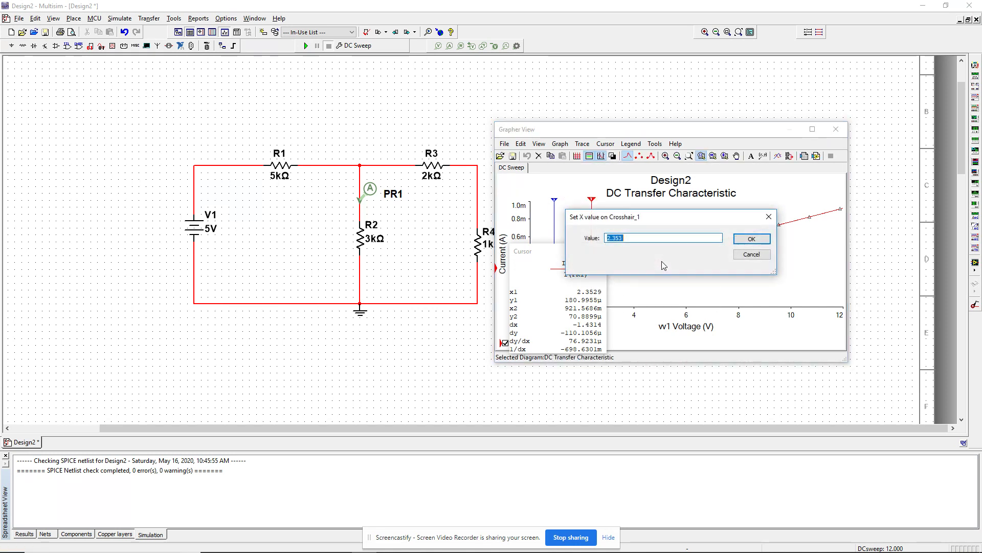
pyautogui.write('6.5')
pyautogui.click(750, 239)
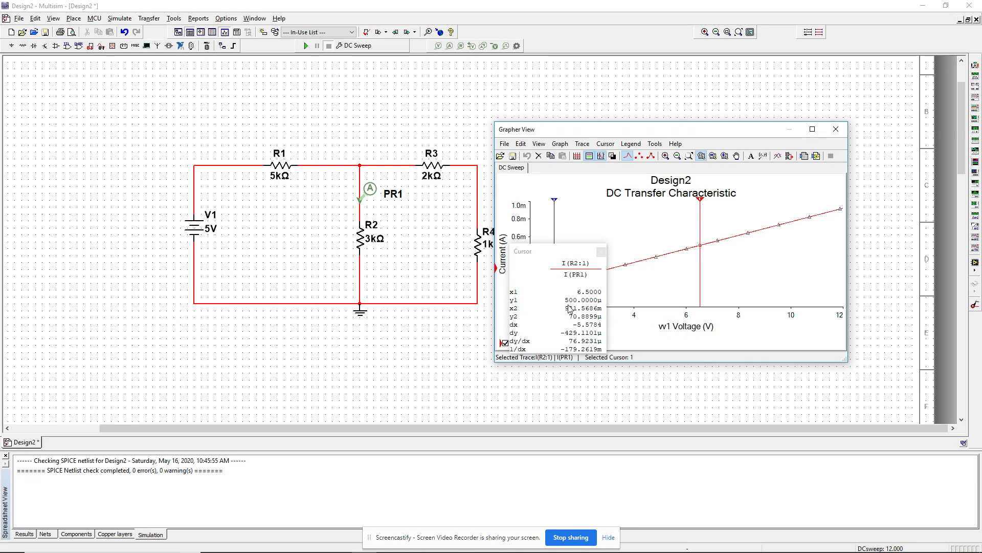
# Redisplay the cursors, move cursor 2 to about 5.88 V, and place the readout over the plot's upper left.
pyautogui.click(601, 252)
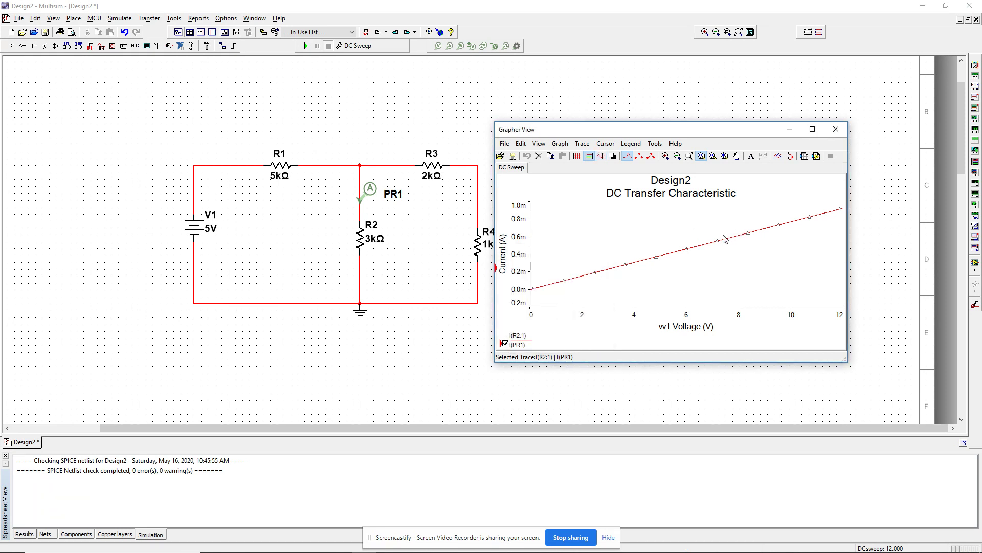
pyautogui.click(605, 144)
pyautogui.click(624, 156)
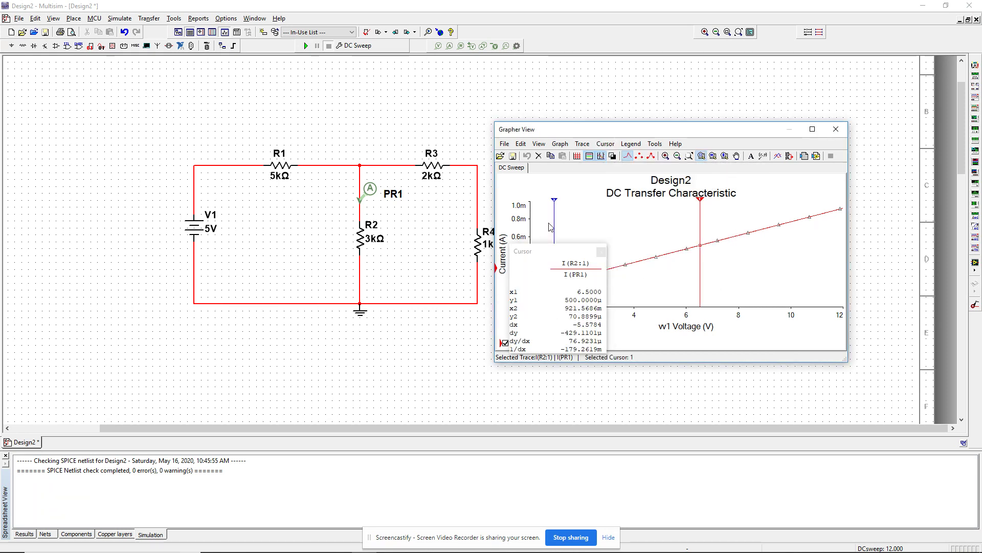
pyautogui.click(551, 226)
pyautogui.moveTo(722, 240); pyautogui.dragTo(684, 240)
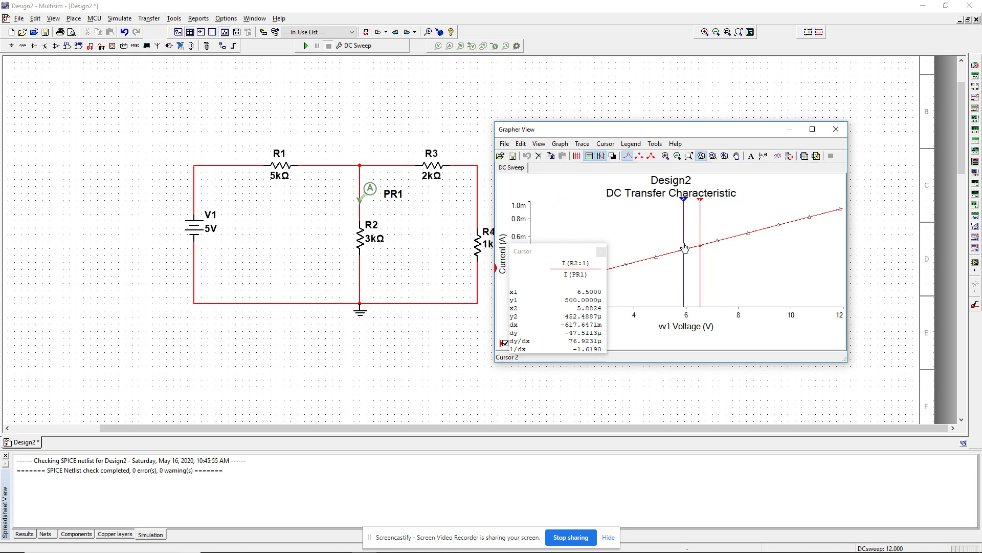
pyautogui.moveTo(564, 250); pyautogui.dragTo(499, 276)
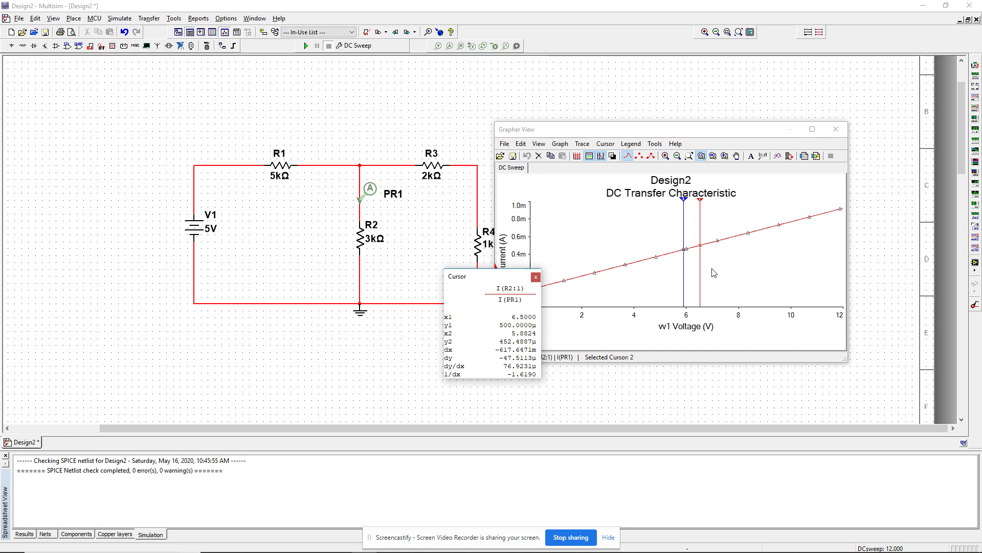
pyautogui.moveTo(460, 277); pyautogui.dragTo(527, 195)
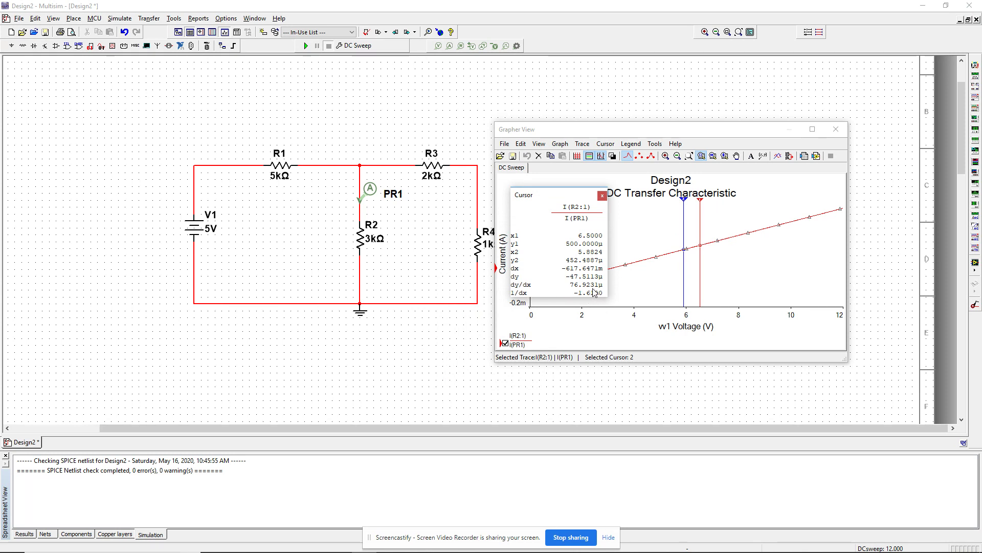
# Close the Cursor readout panel, leaving only the linear PR1 current plot.
pyautogui.click(603, 196)
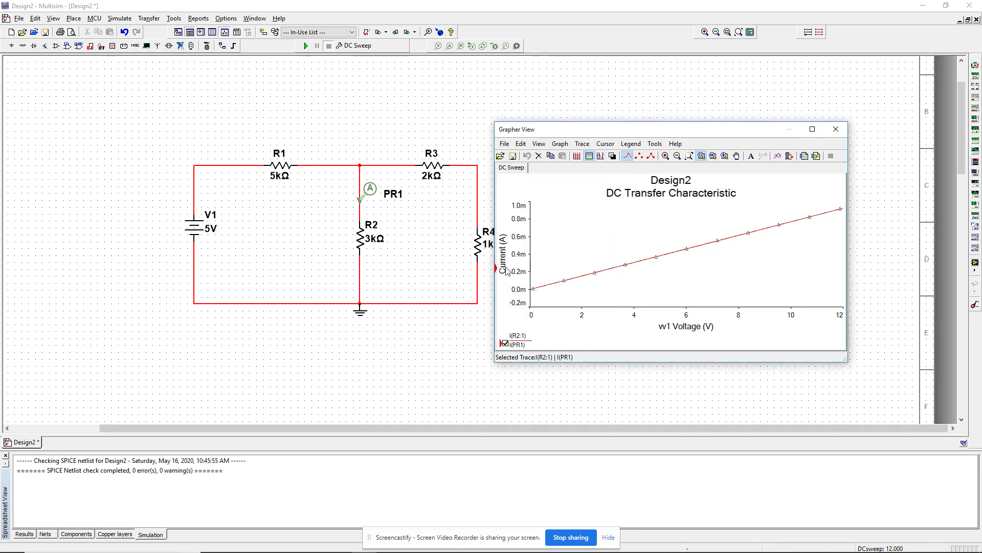